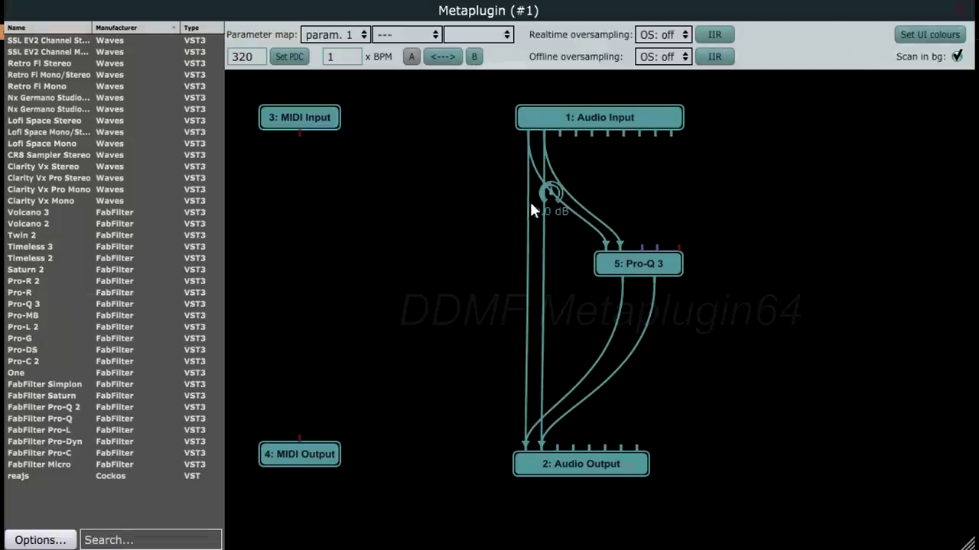
- Open the Metaplugin's Pro-Q 3 editor and check its 500 Hz bell peak on the Plugin Doctor graph
{"action": "double_click", "coordinate": [631, 270]}
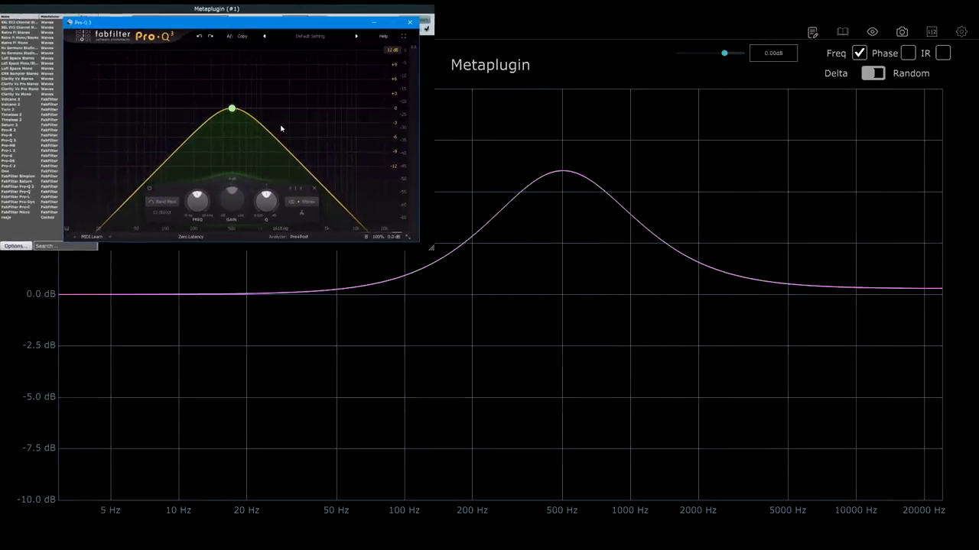
{"action": "mouse_move", "coordinate": [564, 176]}
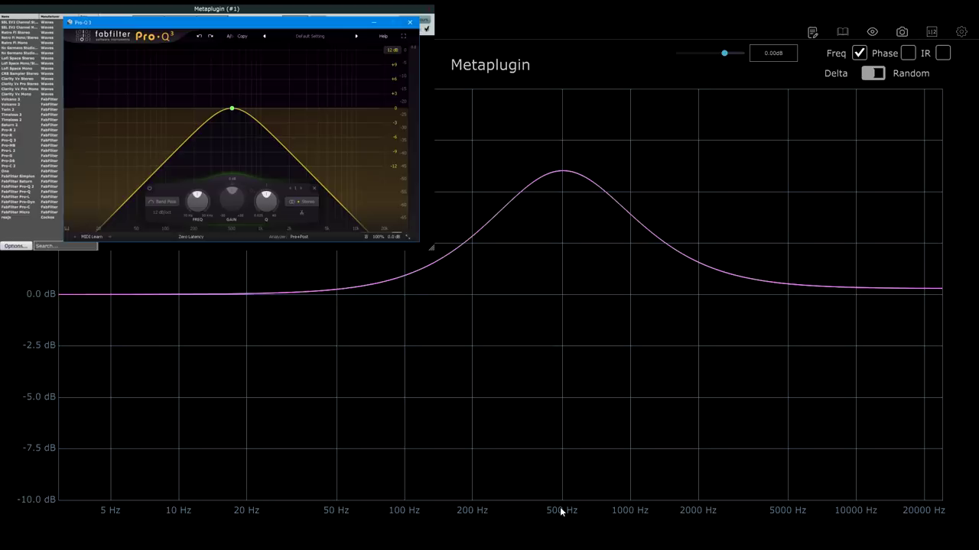
- Toggle the 500 Hz bell band's bypass off and on, then invert Pro-Q 3's output phase to create a deep notch
{"action": "left_click", "coordinate": [151, 189]}
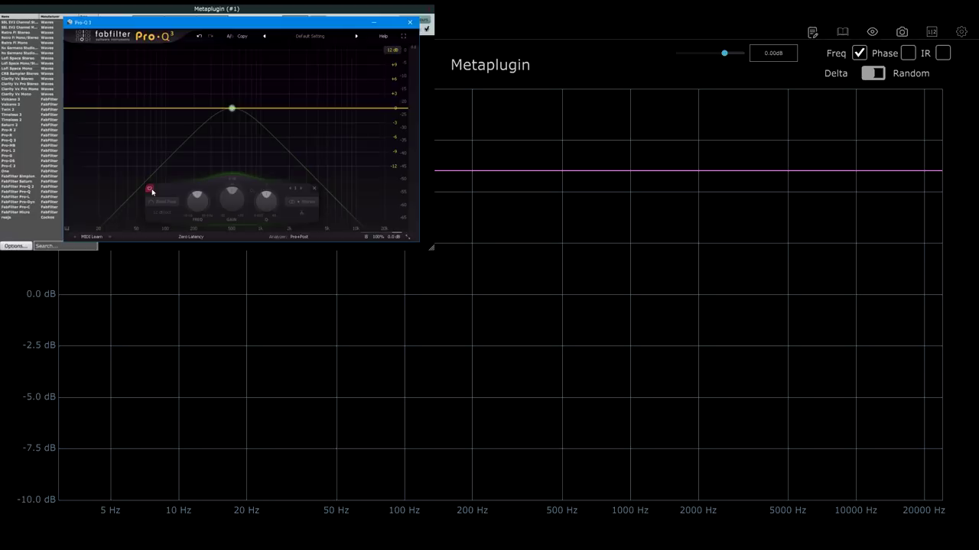
{"action": "left_click", "coordinate": [150, 189]}
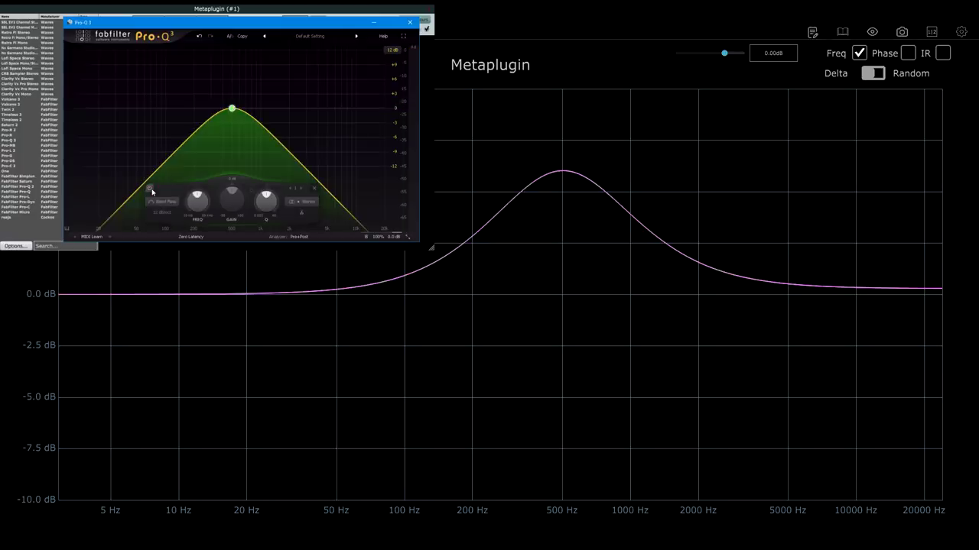
{"action": "mouse_move", "coordinate": [375, 240]}
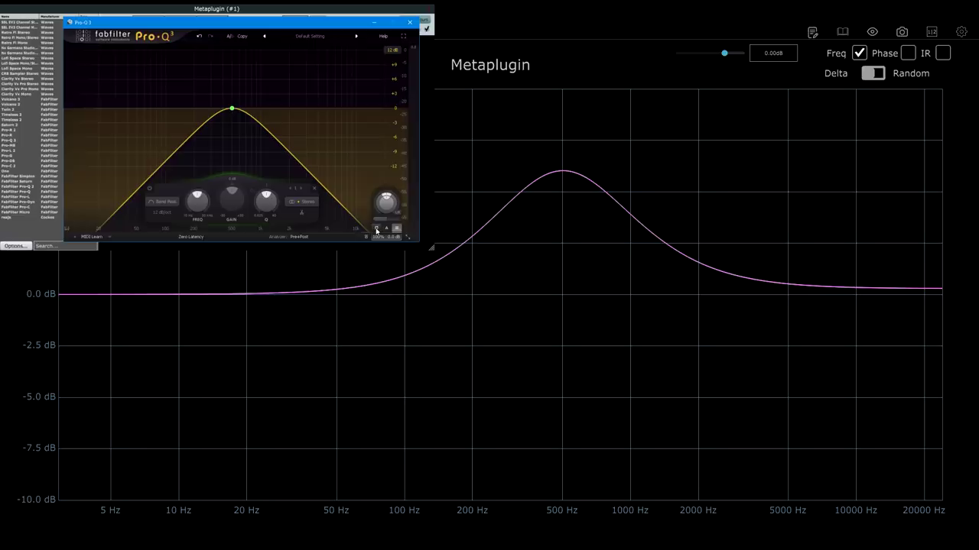
{"action": "left_click", "coordinate": [375, 228]}
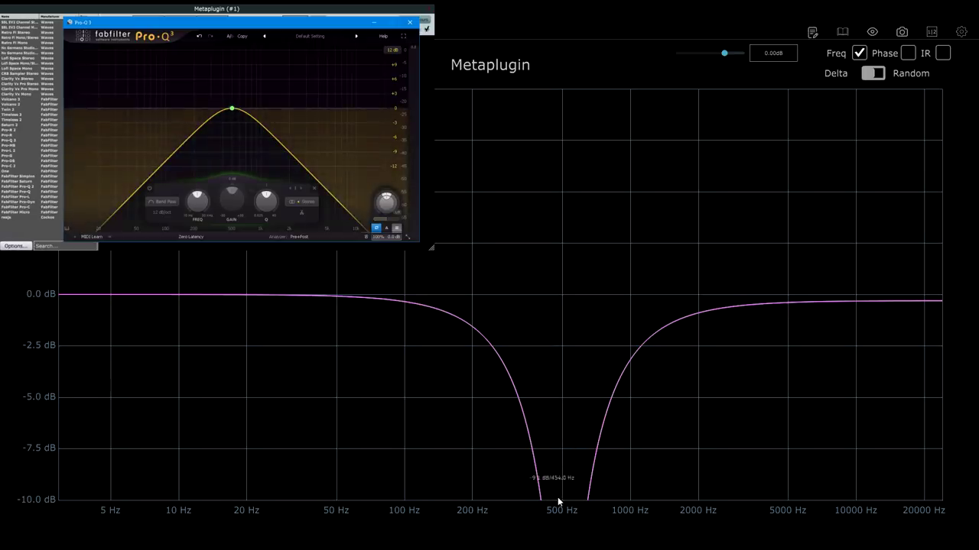
{"action": "left_click", "coordinate": [36, 396]}
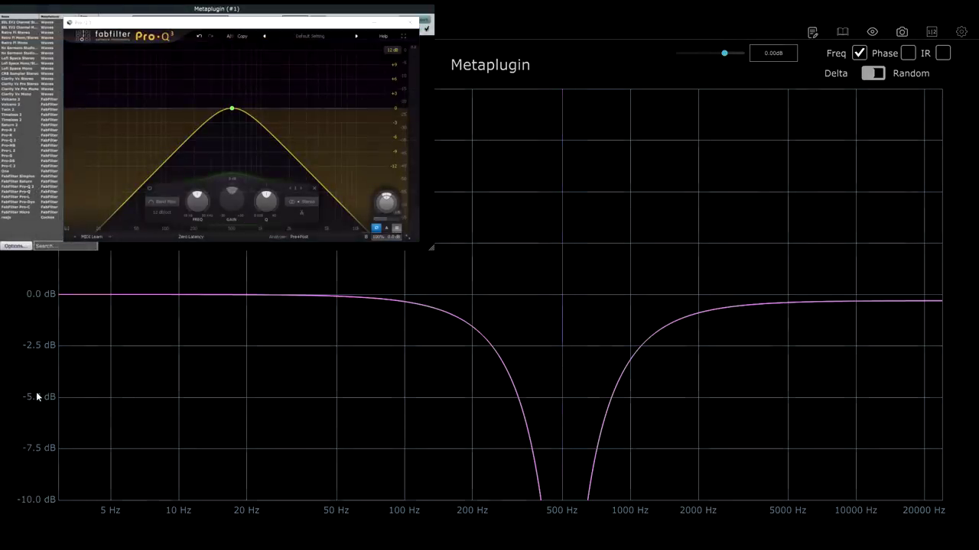
- Adjust Pro-Q 3's Output Level knob to about +6 dB until the 500 Hz notch flattens out
{"action": "left_click", "coordinate": [386, 205]}
{"action": "left_click_drag", "start_coordinate": [387, 205], "coordinate": [384, 230]}
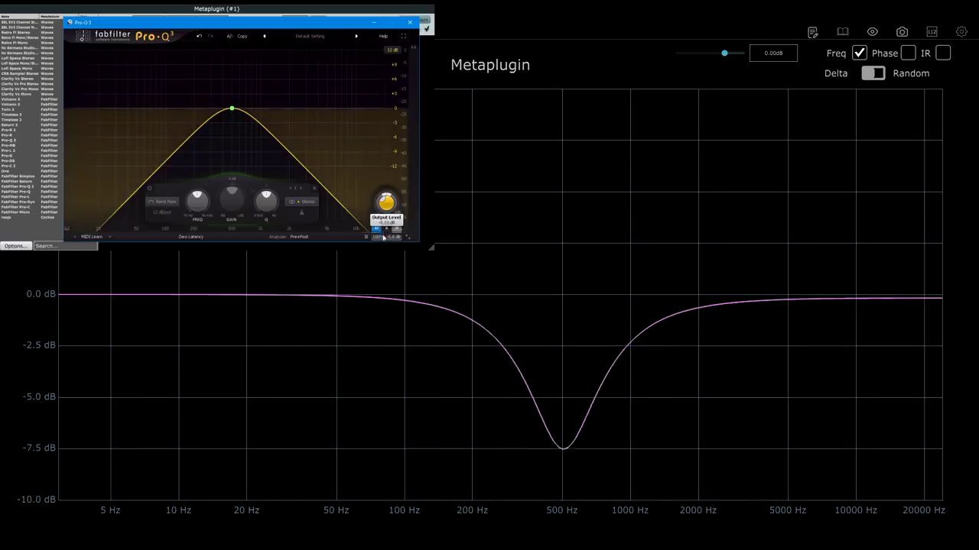
{"action": "left_click_drag", "start_coordinate": [384, 248], "coordinate": [376, 179]}
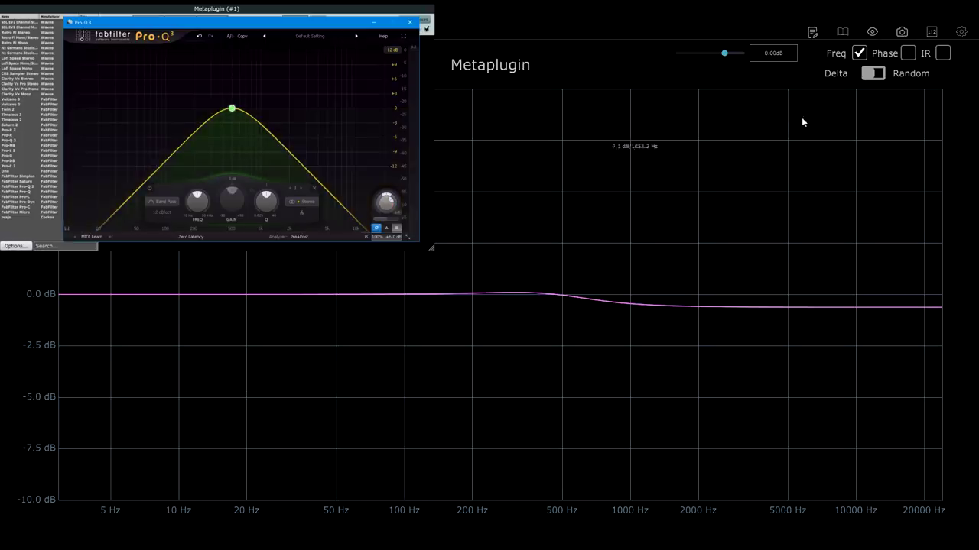
- Switch Plugin Doctor to the phase view and pull Pro-Q 3's output down from +6 dB
{"action": "left_click", "coordinate": [909, 54]}
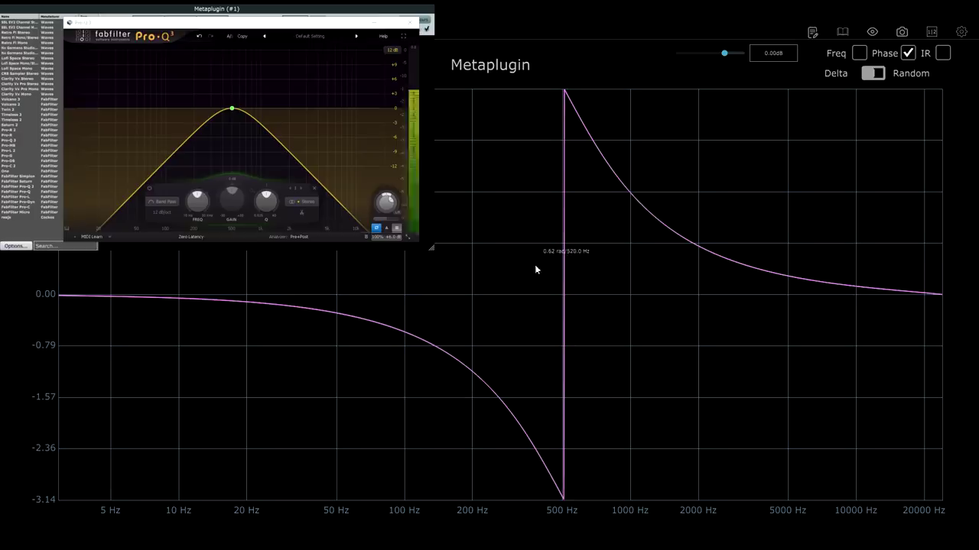
{"action": "left_click", "coordinate": [387, 203]}
{"action": "left_click_drag", "start_coordinate": [387, 204], "coordinate": [381, 243]}
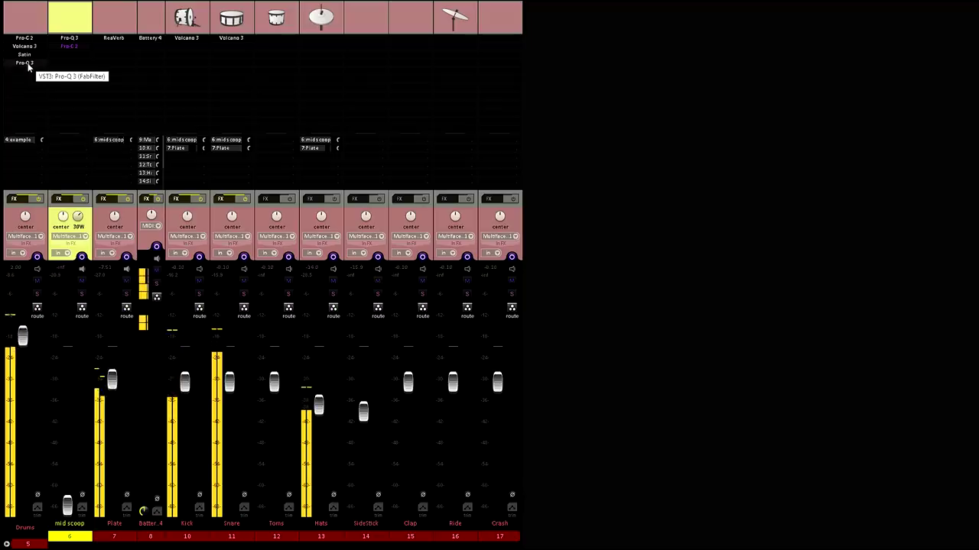
- Open the mid scoop track's Pro-Q 3, reset its fader to 0 dB, then lower it
{"action": "left_click", "coordinate": [66, 43]}
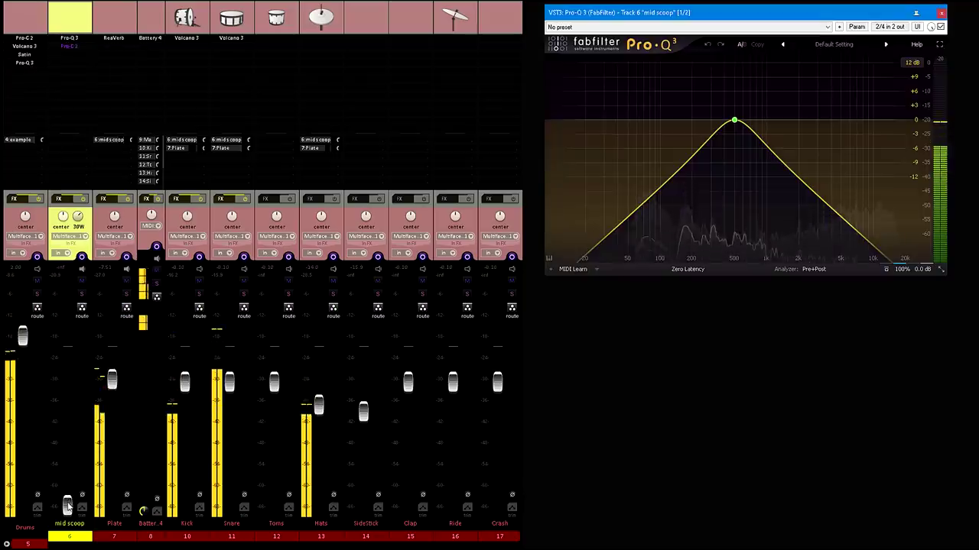
{"action": "double_click", "coordinate": [67, 501]}
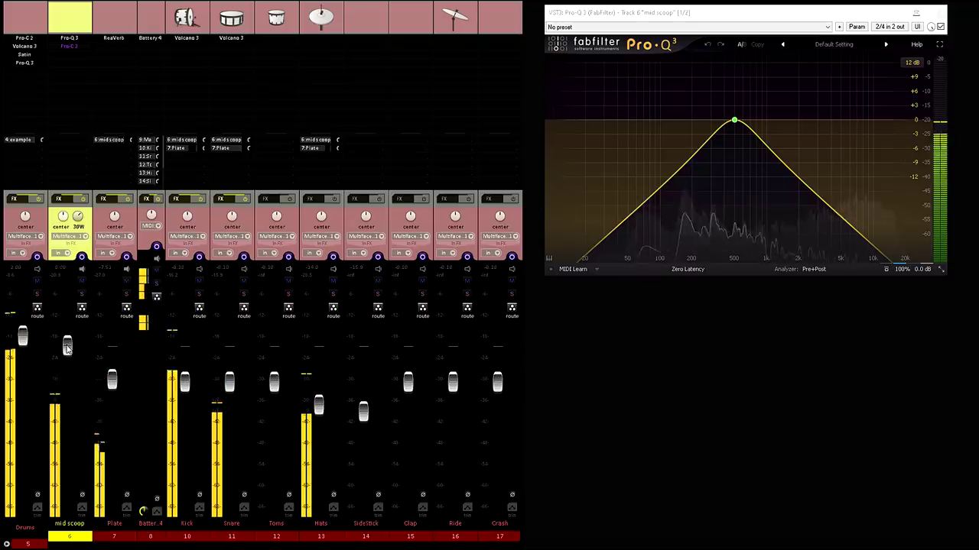
{"action": "left_click_drag", "start_coordinate": [68, 352], "coordinate": [70, 441]}
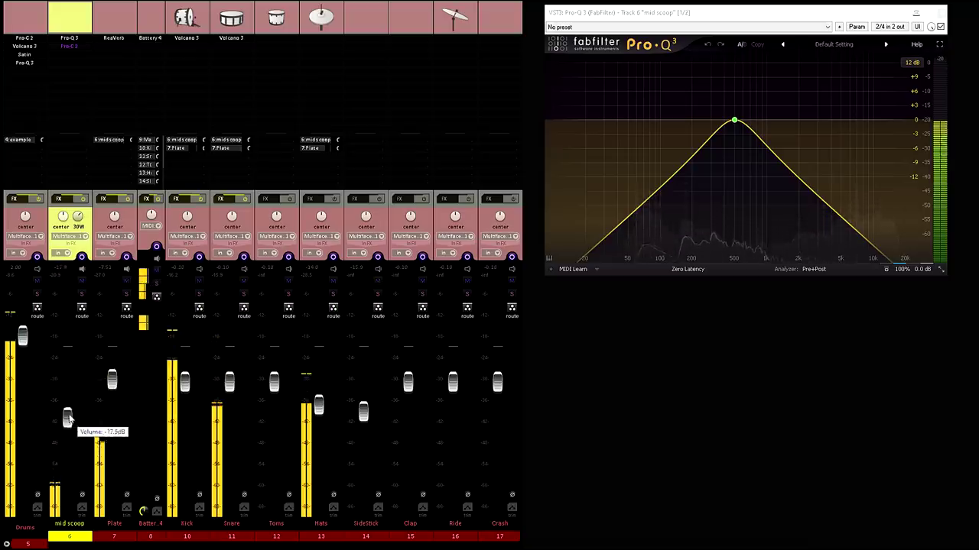
- Return the mid scoop fader from -17.9 dB to 0 dB, then unbypass and open its Pro-C 2
{"action": "left_click_drag", "start_coordinate": [67, 416], "coordinate": [67, 375]}
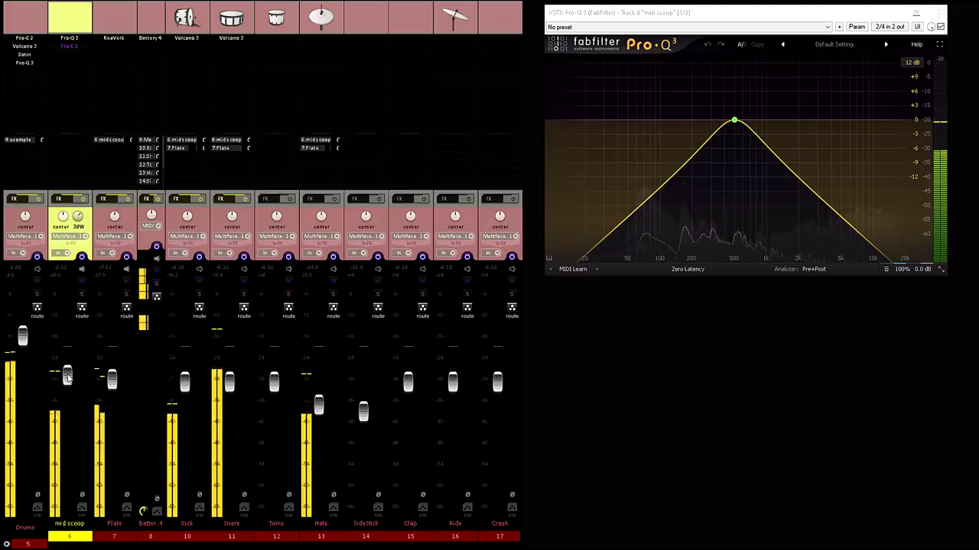
{"action": "double_click", "coordinate": [67, 374]}
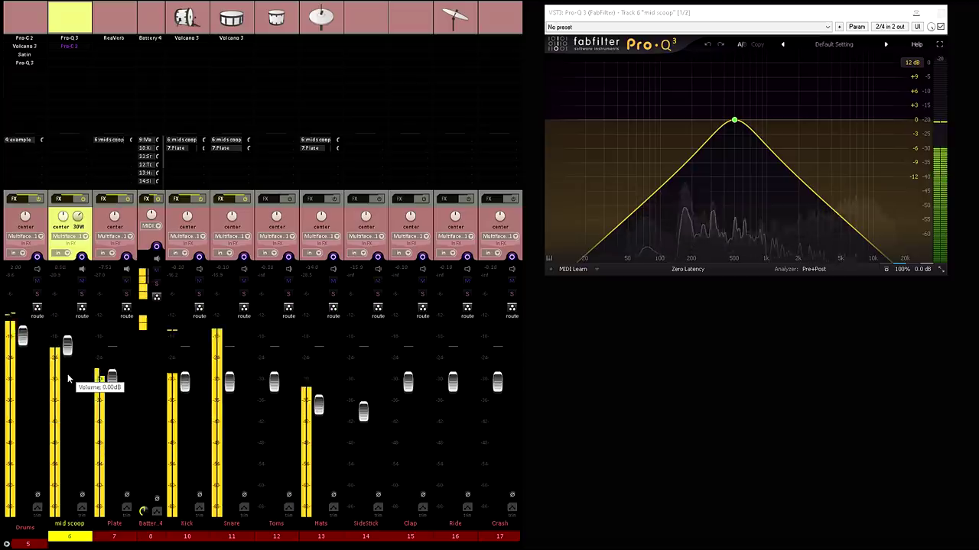
{"action": "left_click", "coordinate": [75, 49], "text": "shift"}
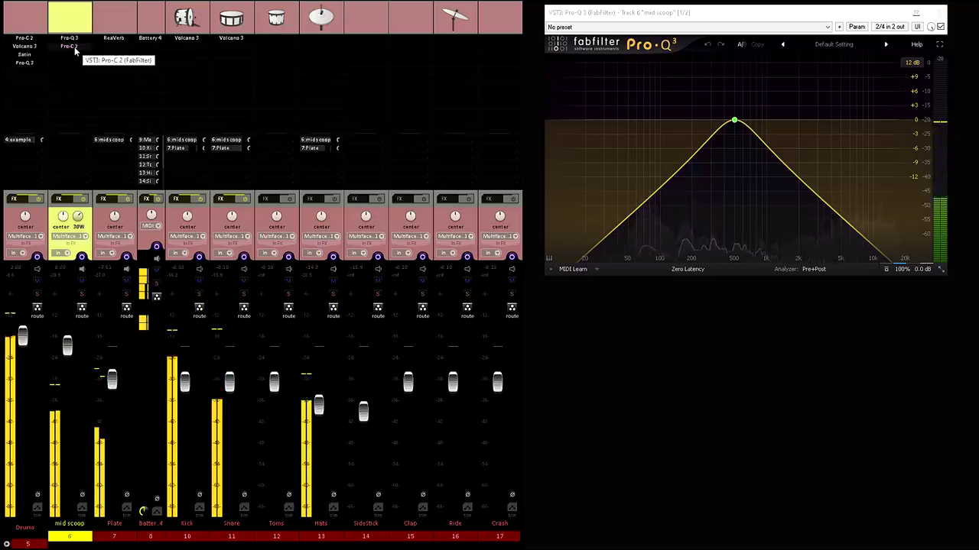
{"action": "left_click", "coordinate": [74, 49]}
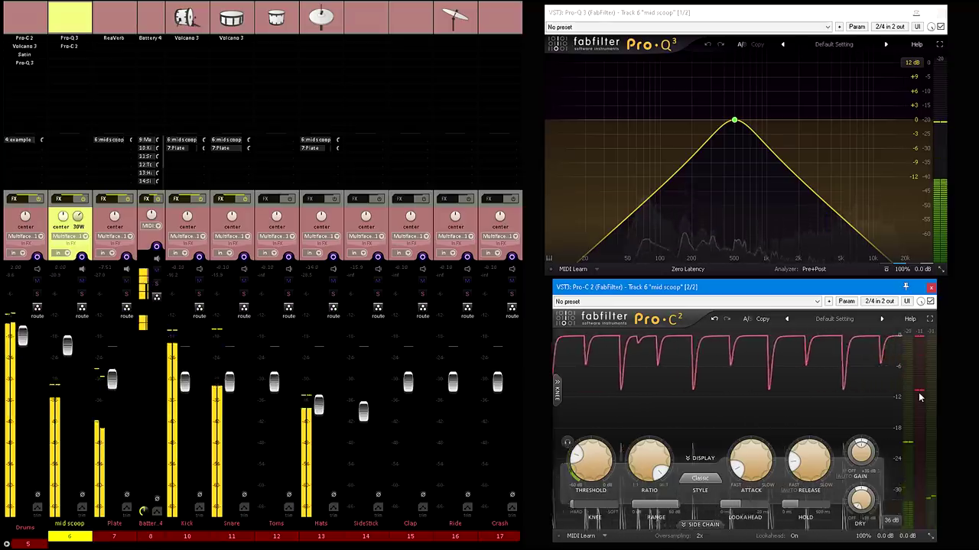
{"action": "mouse_move", "coordinate": [862, 454]}
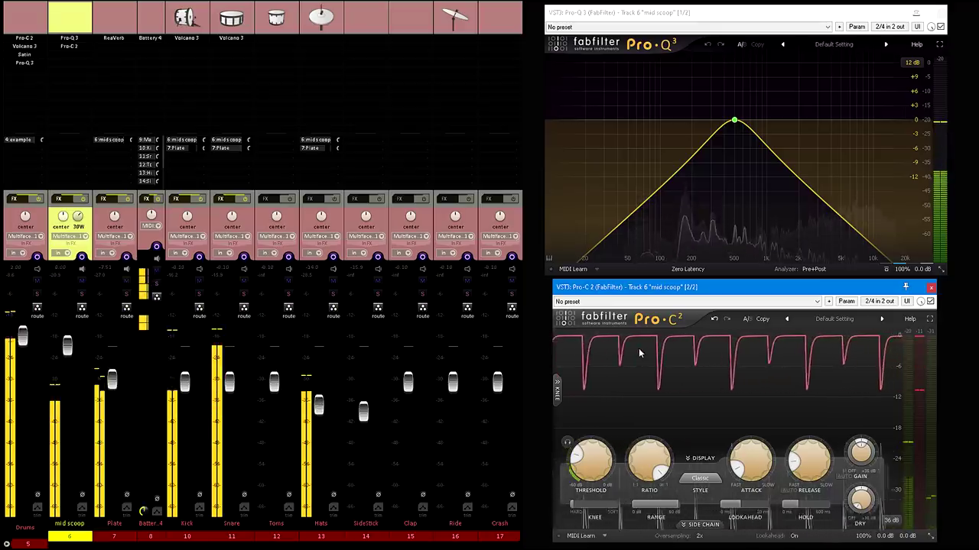
{"action": "left_click", "coordinate": [860, 522]}
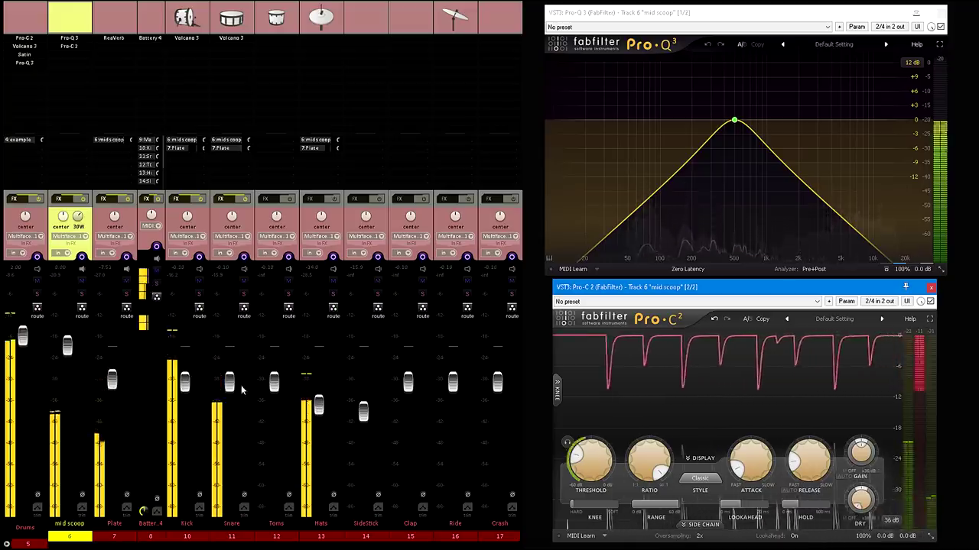
- Pull the mid scoop track's volume fader down to roughly -4 to -6 dB
{"action": "left_click_drag", "start_coordinate": [67, 353], "coordinate": [70, 374]}
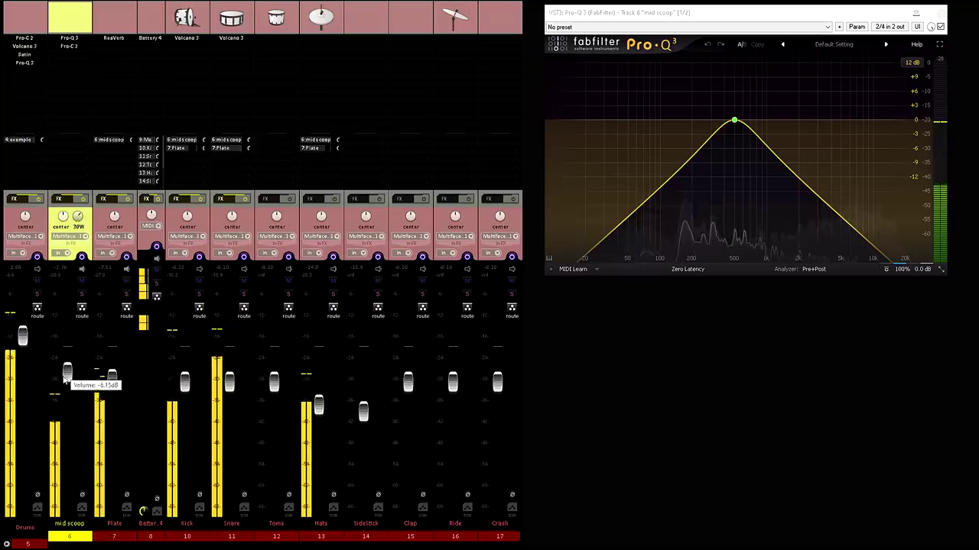
- Fade the mid scoop fader to -inf dB, raise it, then drop it to silence again
{"action": "mouse_move", "coordinate": [63, 451]}
{"action": "left_mouse_down"}
{"action": "mouse_move", "coordinate": [66, 517]}
{"action": "mouse_move", "coordinate": [66, 448]}
{"action": "left_mouse_up"}
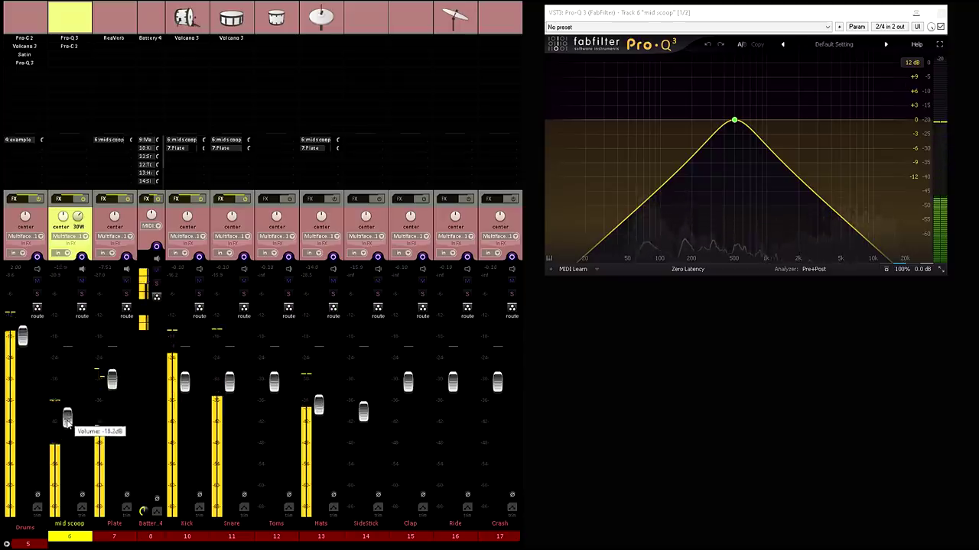
{"action": "left_click_drag", "start_coordinate": [68, 424], "coordinate": [65, 352]}
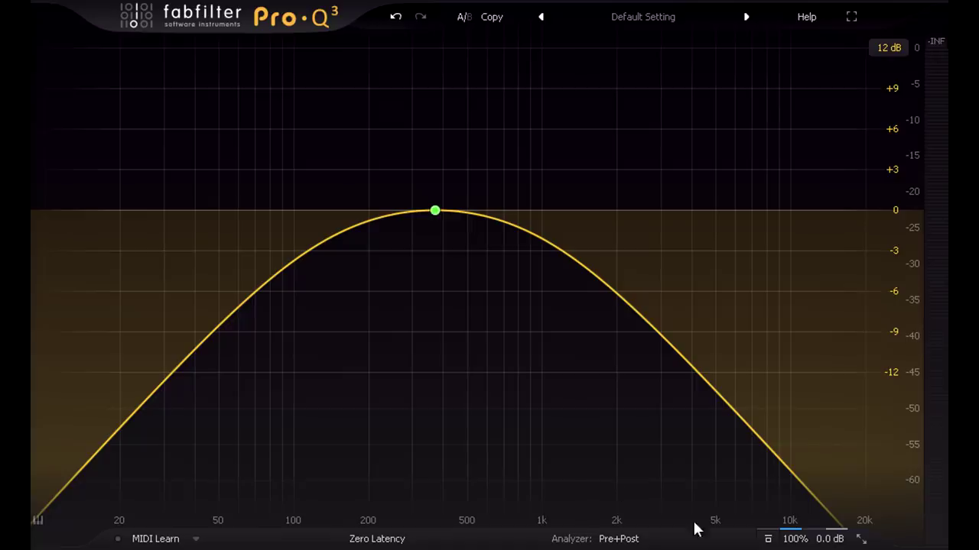
- Drag the mid scoop Pro-Q 3 Output Level from -0.77 dB down to about -4.9 dB
{"action": "mouse_move", "coordinate": [799, 541]}
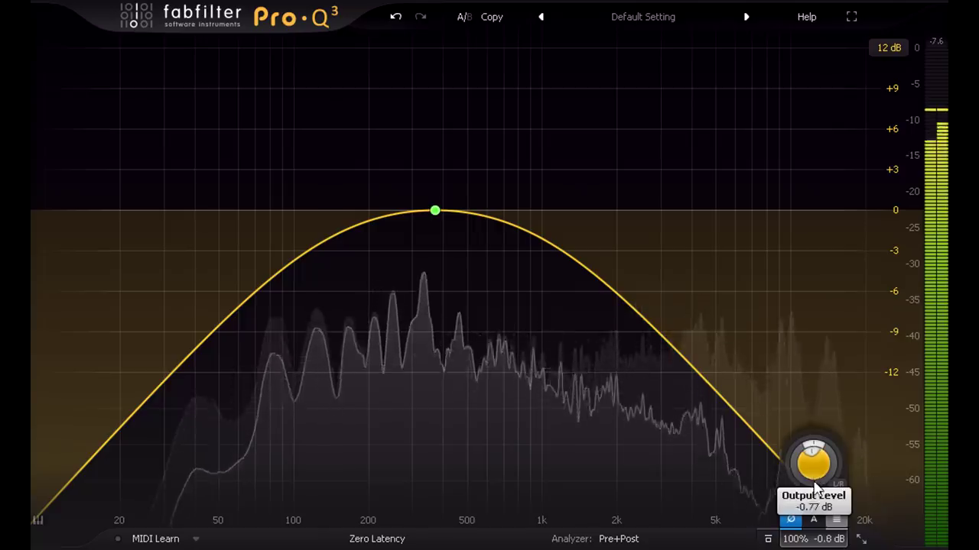
{"action": "left_click_drag", "start_coordinate": [815, 489], "coordinate": [754, 514]}
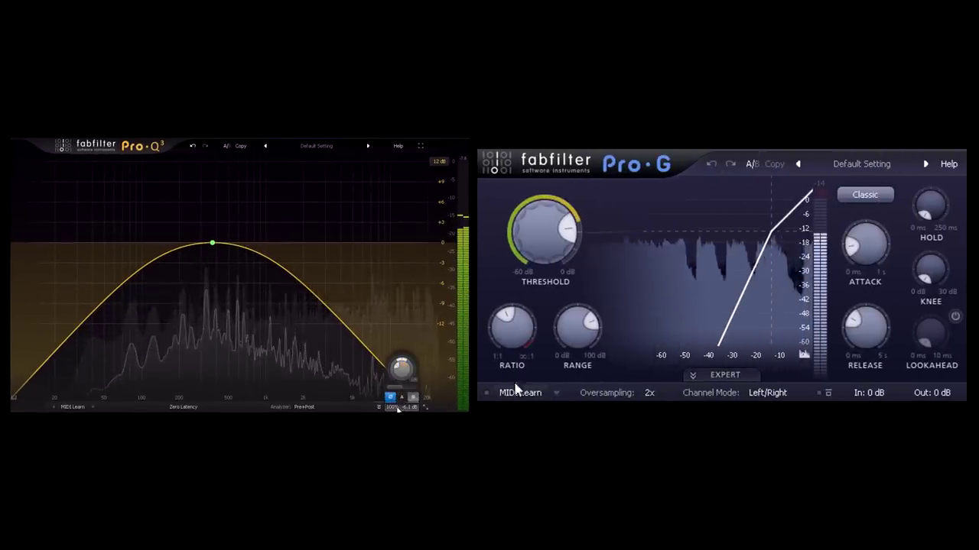
{"action": "mouse_move", "coordinate": [514, 344]}
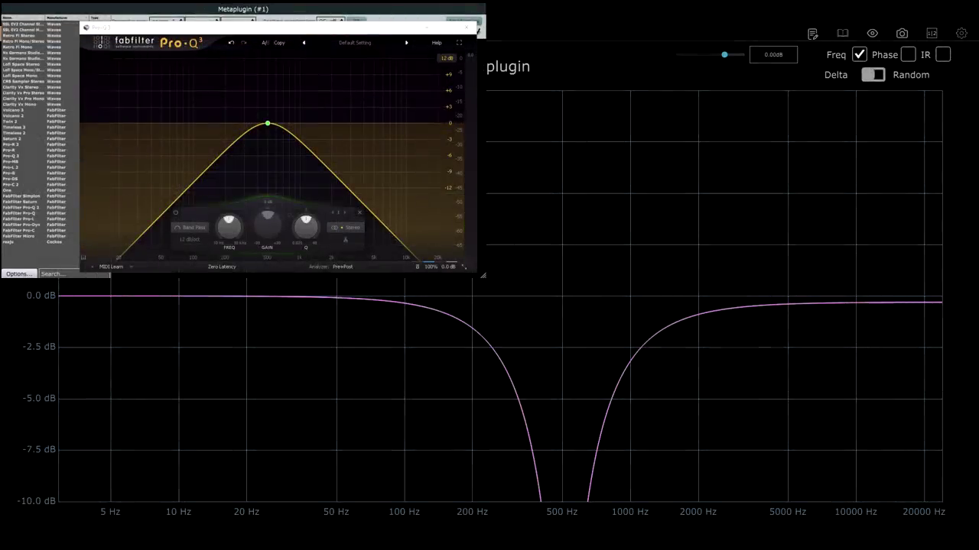
- Change the Pro-Q 3 band's shape from Band Pass to Notch
{"action": "left_click", "coordinate": [194, 227]}
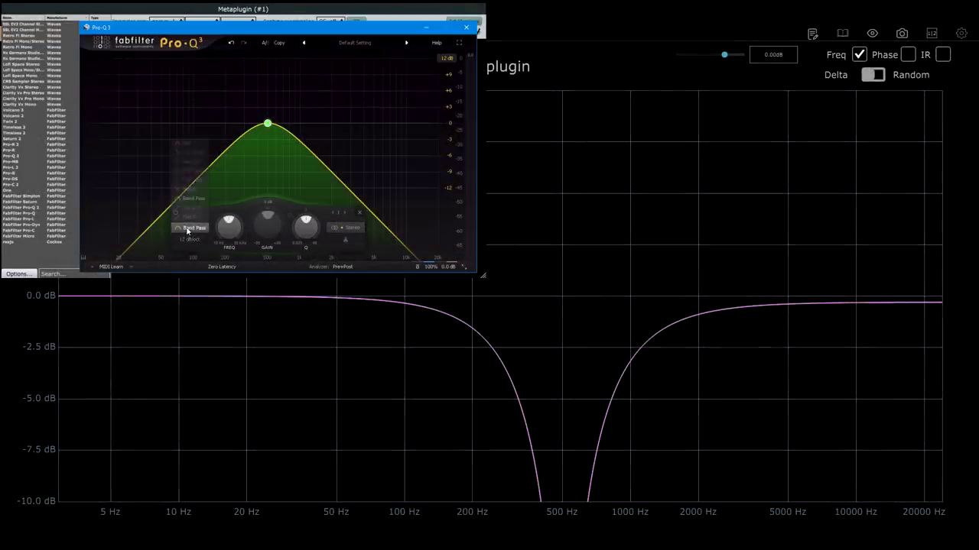
{"action": "left_click", "coordinate": [192, 190]}
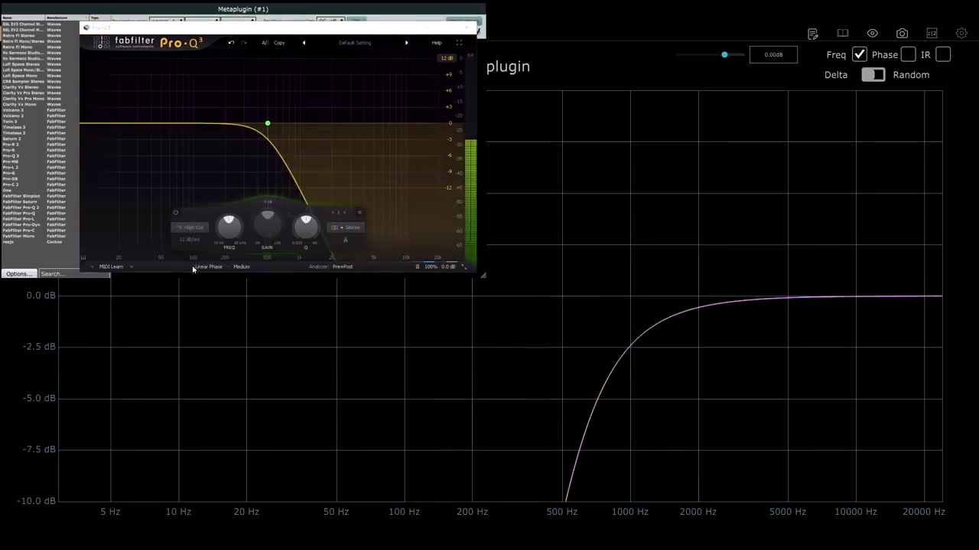
- Change band 1 to a low cut and steepen its slope from 30 to 48 dB/oct
{"action": "left_click", "coordinate": [188, 228]}
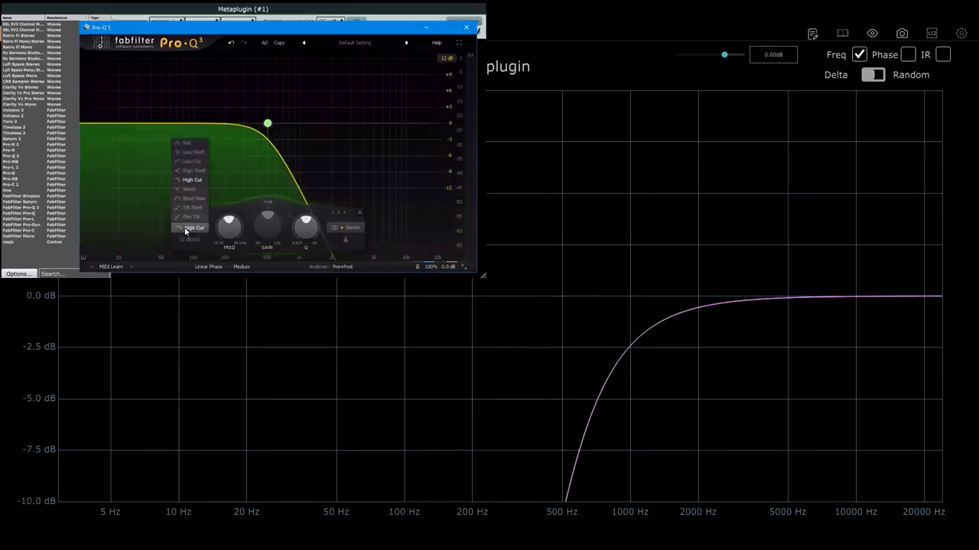
{"action": "left_click", "coordinate": [194, 162]}
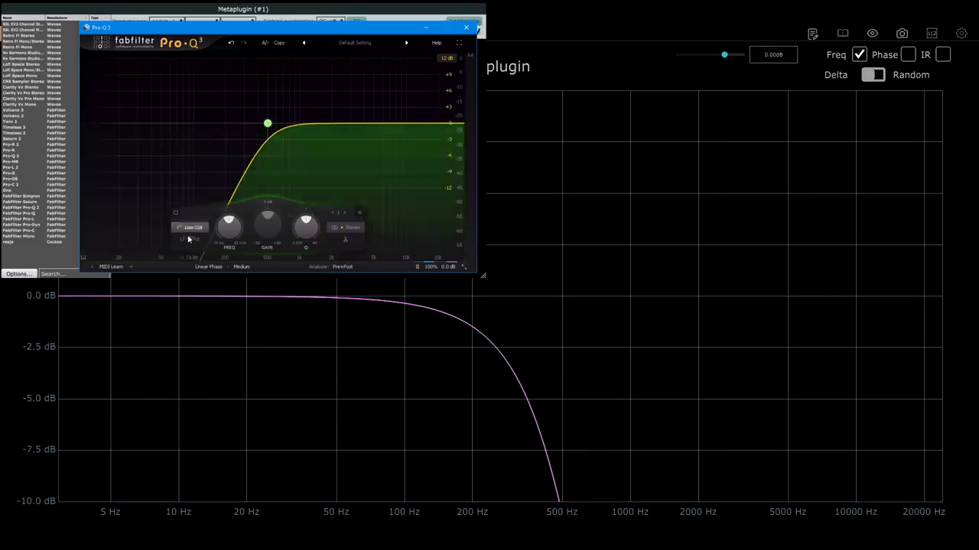
{"action": "left_click", "coordinate": [188, 239]}
{"action": "left_click", "coordinate": [203, 189]}
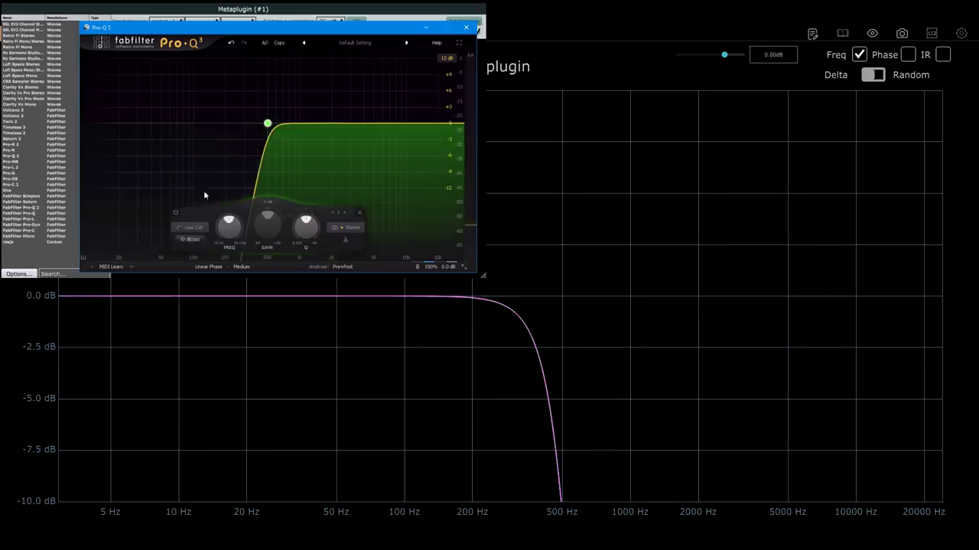
{"action": "left_click", "coordinate": [195, 243]}
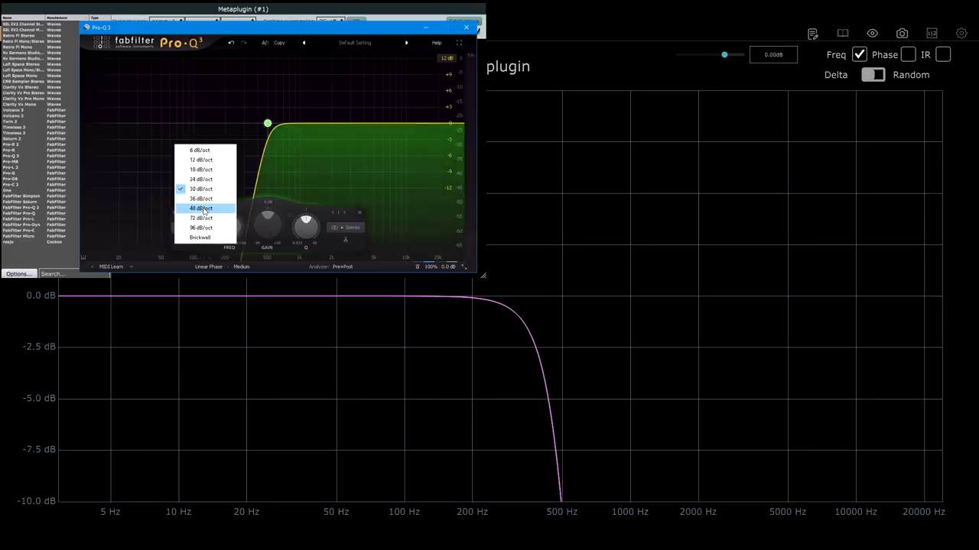
{"action": "left_click", "coordinate": [204, 210]}
- Adjust the band's Q slightly and change its shape to a notch
{"action": "mouse_move", "coordinate": [305, 250]}
{"action": "left_mouse_down"}
{"action": "mouse_move", "coordinate": [301, 263]}
{"action": "mouse_move", "coordinate": [302, 249]}
{"action": "left_mouse_up"}
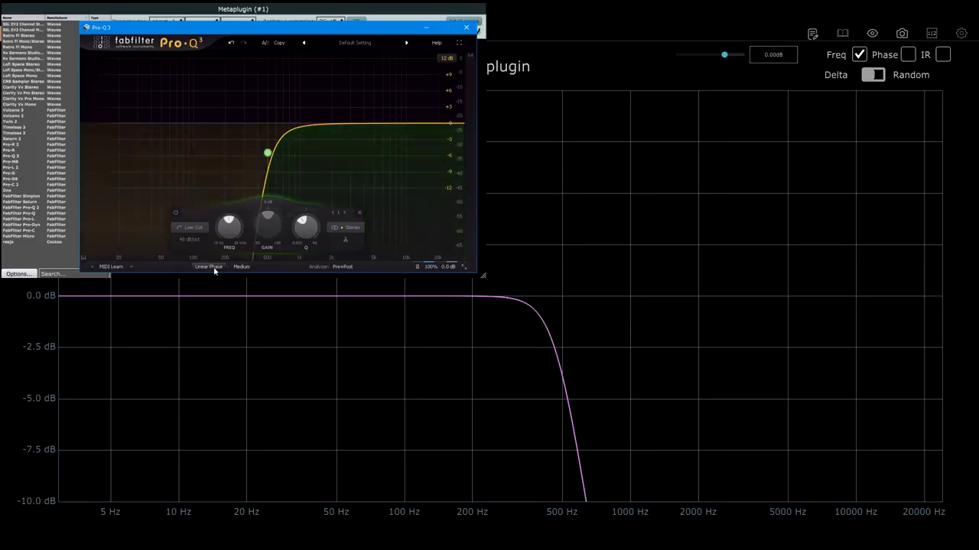
{"action": "left_click", "coordinate": [189, 227]}
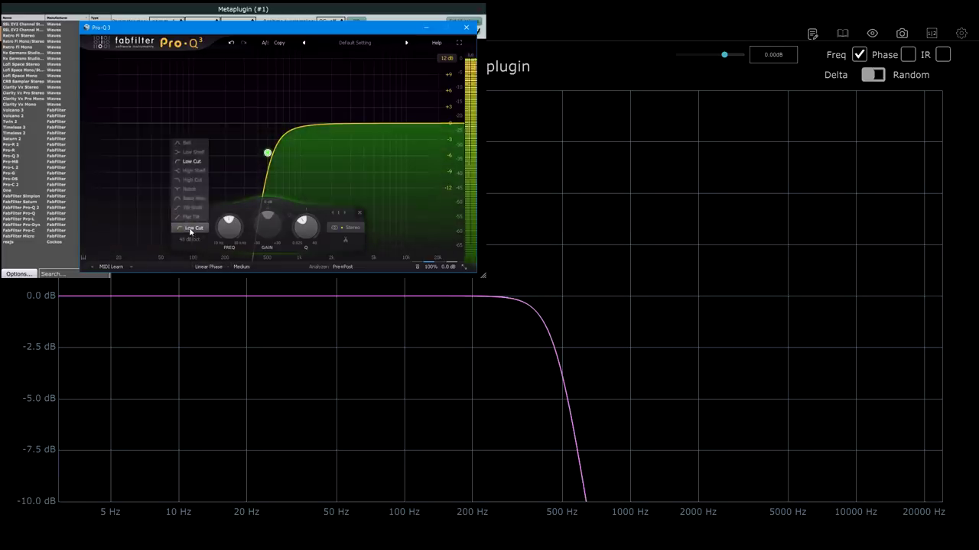
{"action": "left_click", "coordinate": [194, 191]}
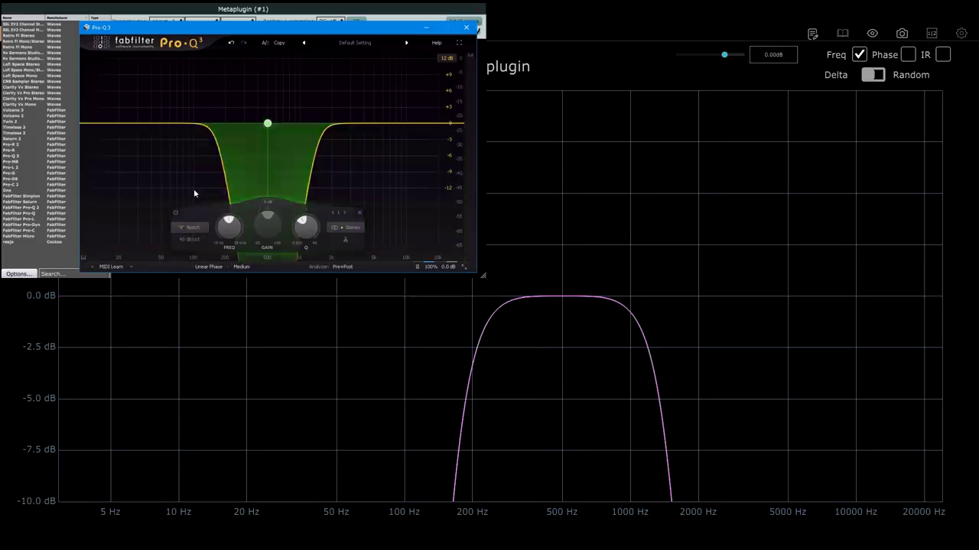
- Change the notch into a band pass widened to Q 0.400
{"action": "left_click", "coordinate": [193, 230]}
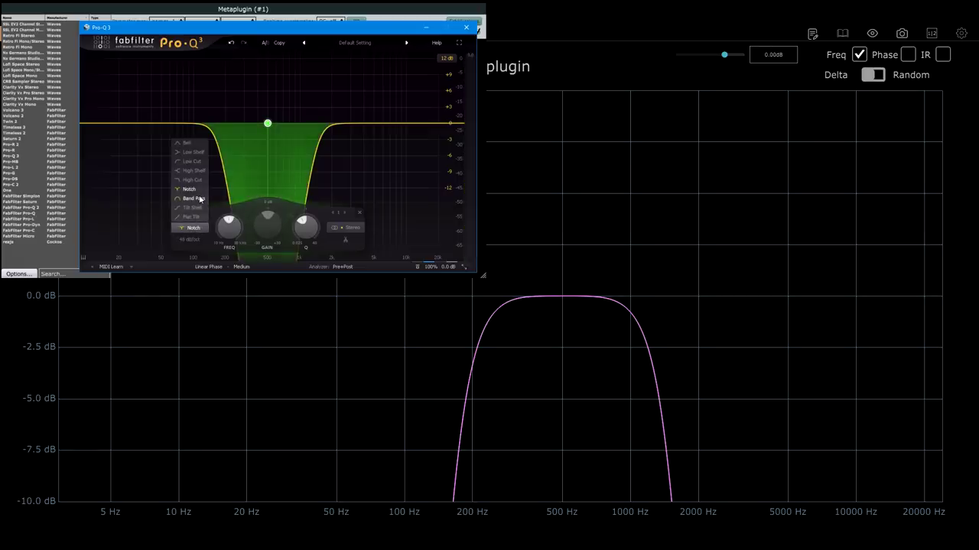
{"action": "left_click", "coordinate": [200, 199]}
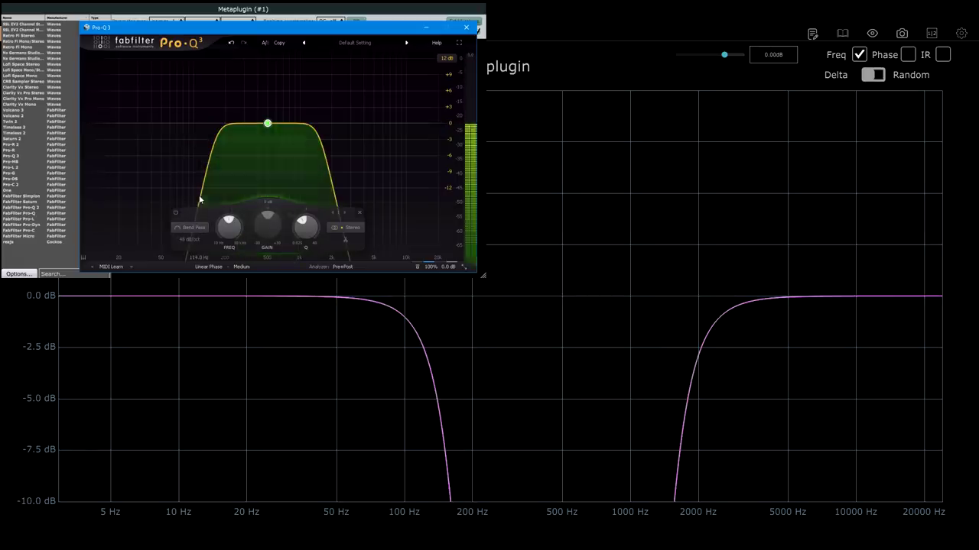
{"action": "left_click_drag", "start_coordinate": [306, 233], "coordinate": [300, 235]}
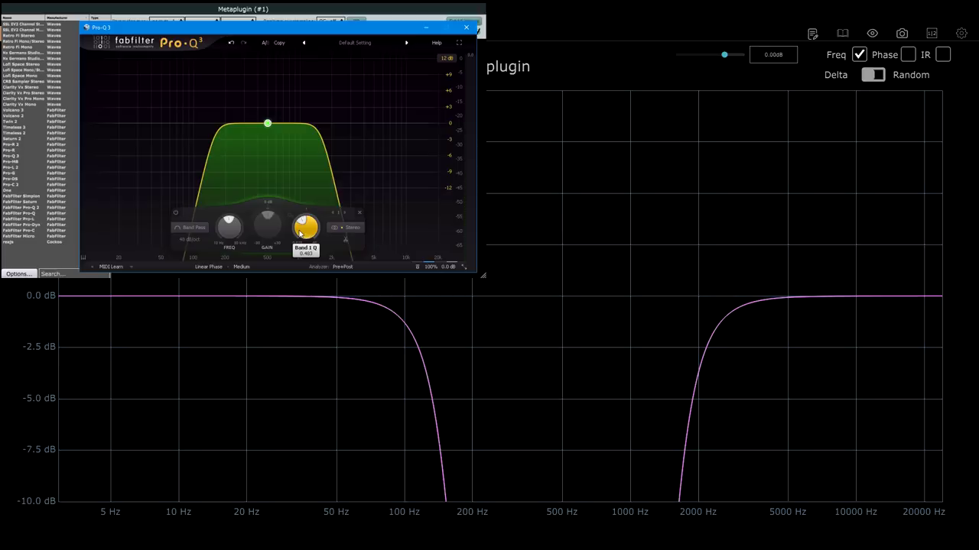
- Make the band a 24 dB/oct high cut and reset its Q to 1.000
{"action": "left_click", "coordinate": [191, 227]}
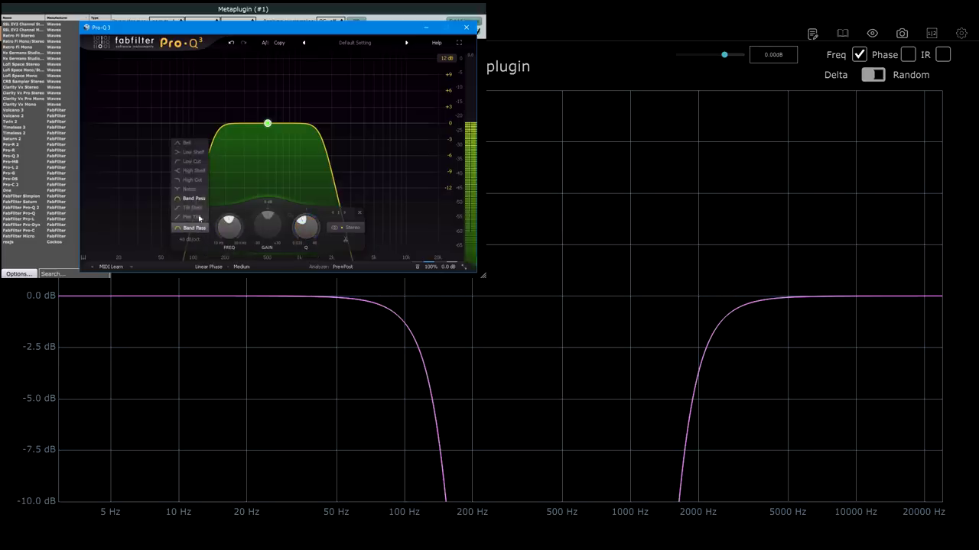
{"action": "left_click", "coordinate": [194, 181]}
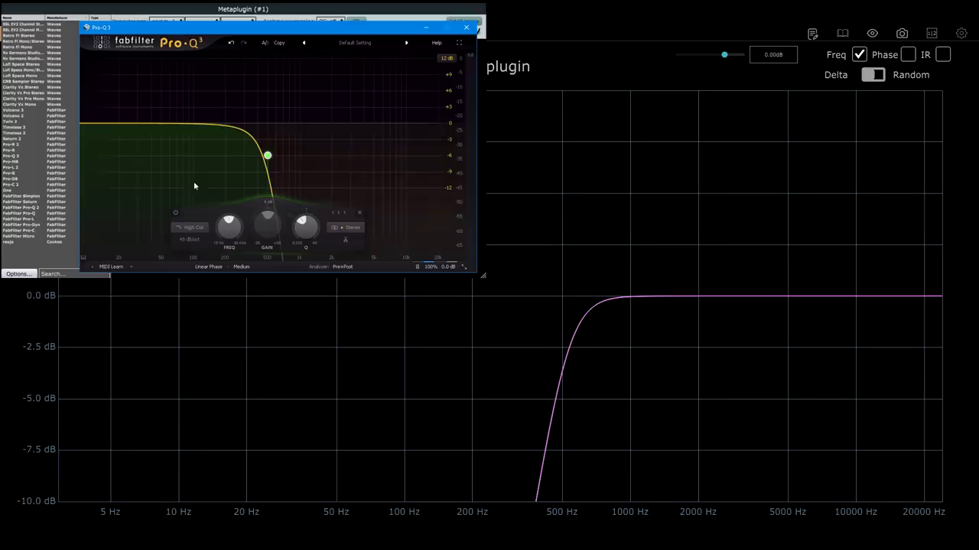
{"action": "left_click", "coordinate": [193, 239]}
{"action": "left_click", "coordinate": [200, 179]}
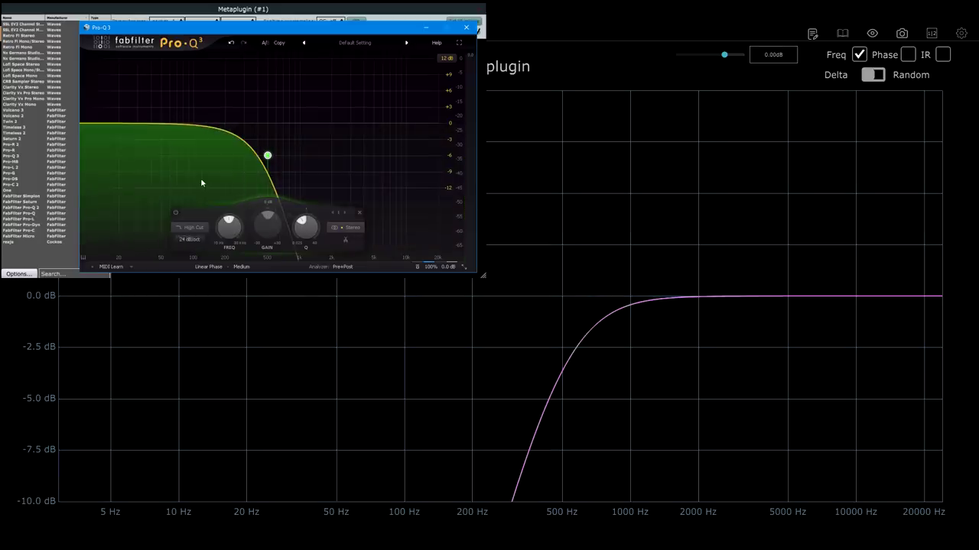
{"action": "double_click", "coordinate": [311, 237]}
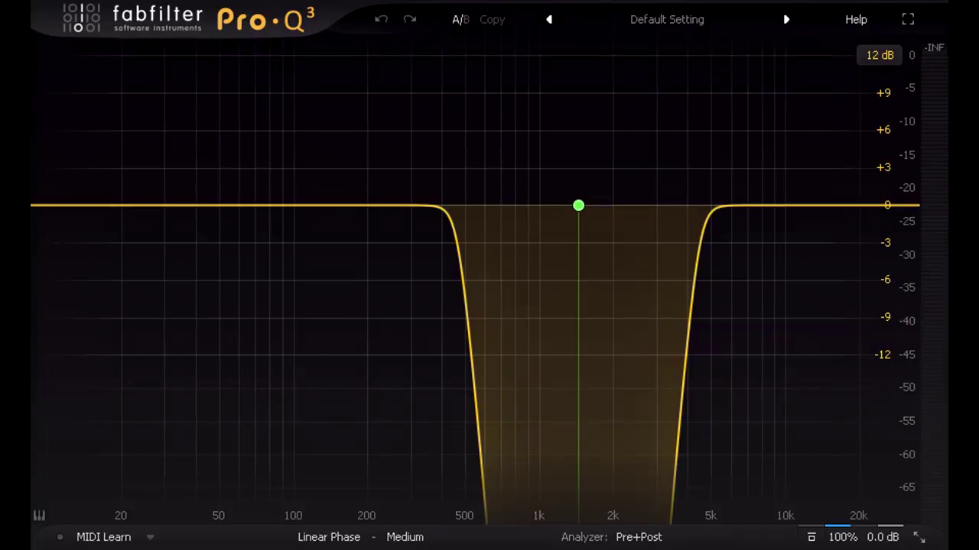
- Select the notch band node in Pro-Q 3 to bring up its settings
{"action": "left_click", "coordinate": [578, 206]}
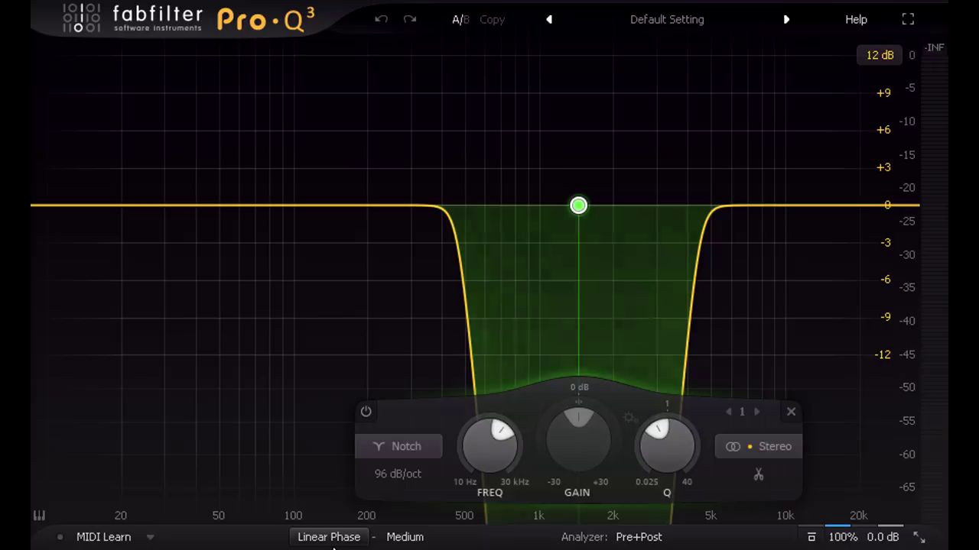
{"action": "mouse_move", "coordinate": [851, 537]}
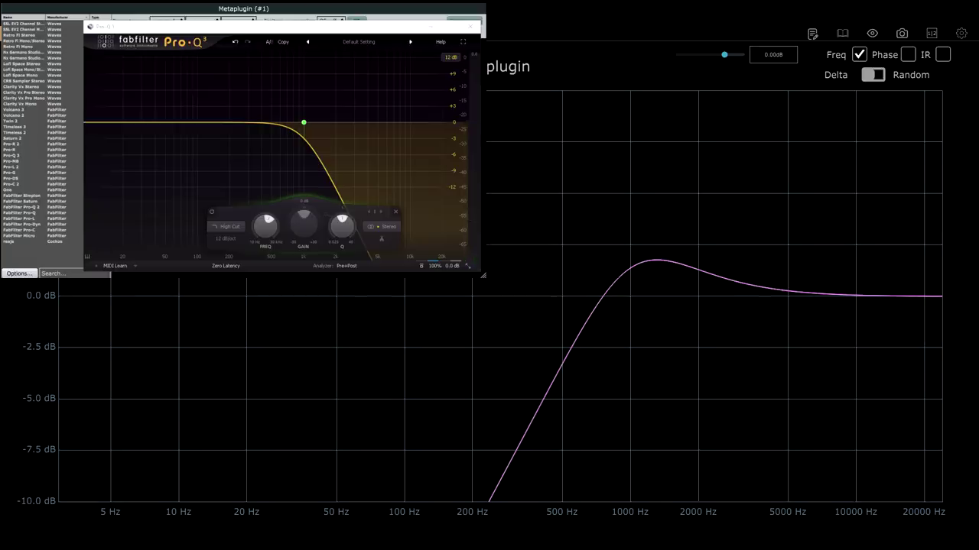
- Steepen the Pro-Q 3 high cut from 24 to 48, then 96 dB/oct
{"action": "left_click", "coordinate": [226, 239]}
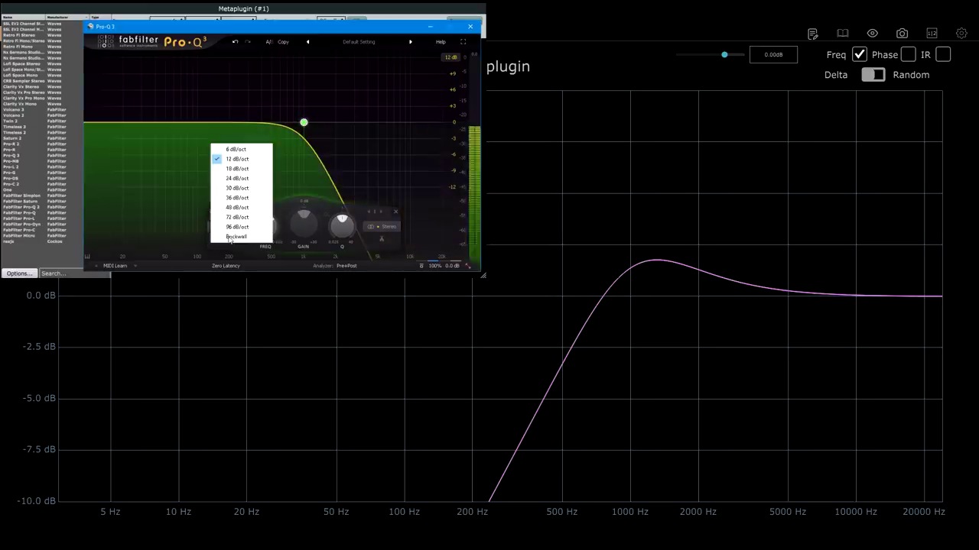
{"action": "left_click", "coordinate": [252, 179]}
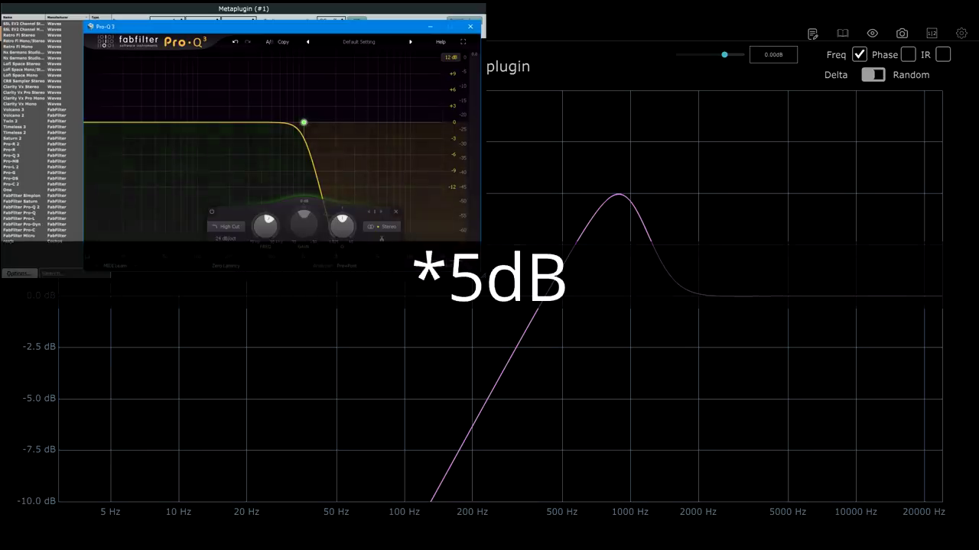
{"action": "left_click", "coordinate": [227, 238]}
{"action": "left_click", "coordinate": [237, 208]}
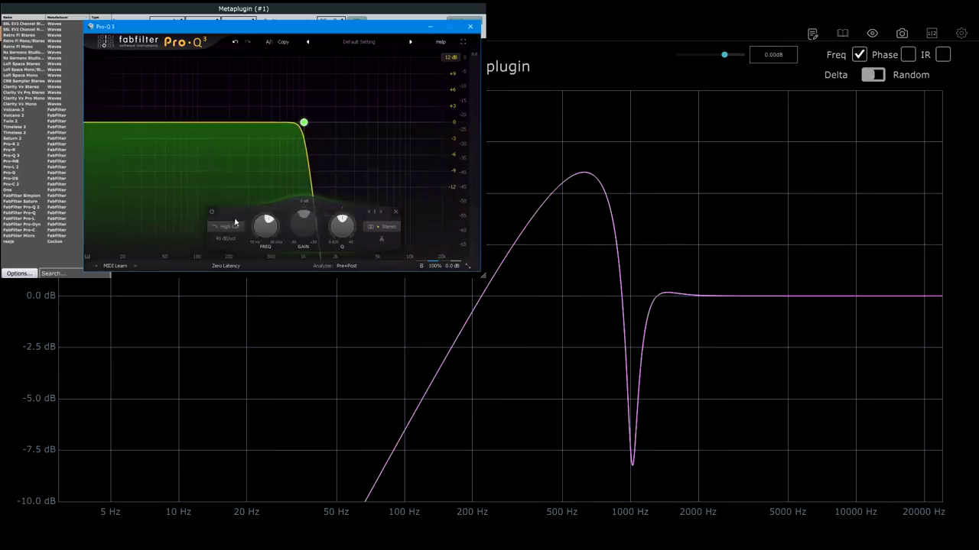
{"action": "left_click", "coordinate": [233, 239]}
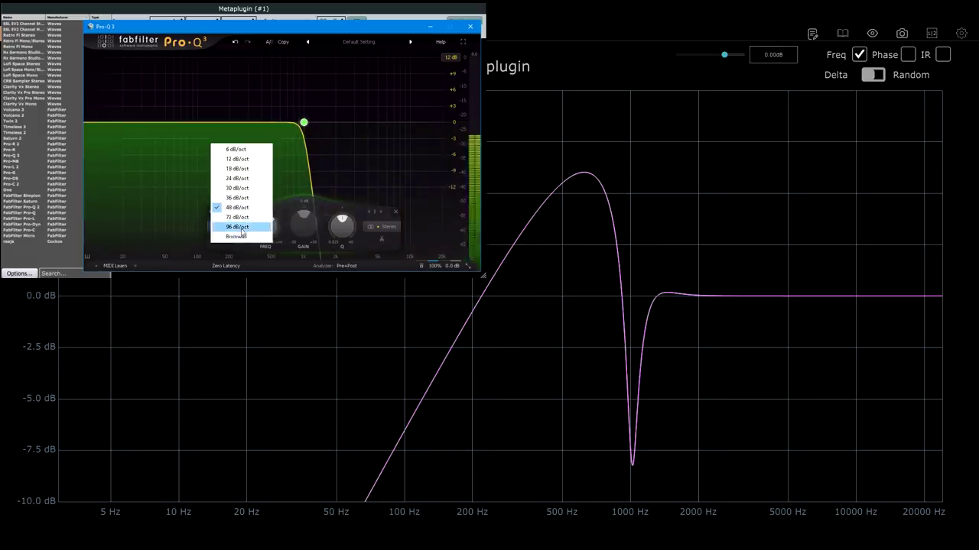
{"action": "left_click", "coordinate": [233, 224]}
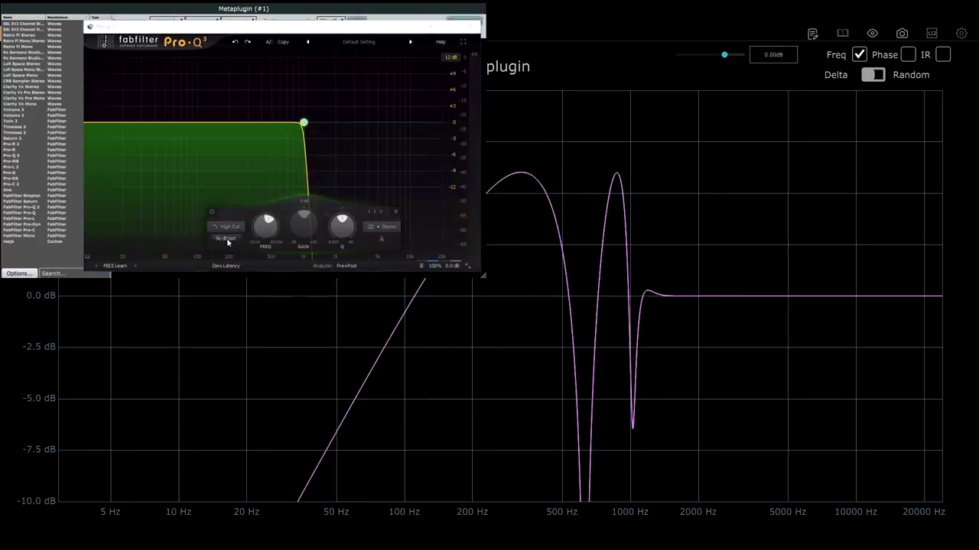
- Set the high cut slope to 6 dB/oct and lower Pro-Q 3's output to -4.42 dB
{"action": "left_click", "coordinate": [228, 239]}
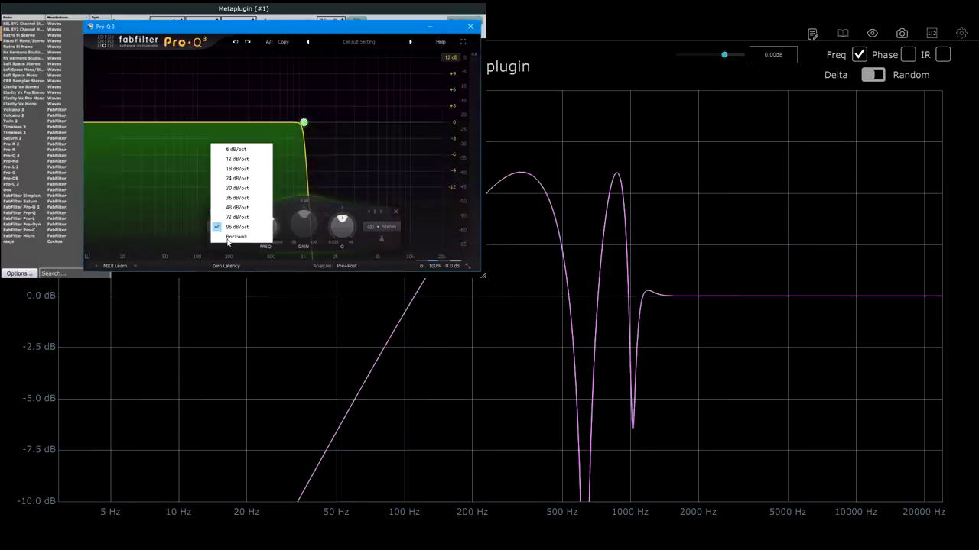
{"action": "left_click", "coordinate": [256, 150]}
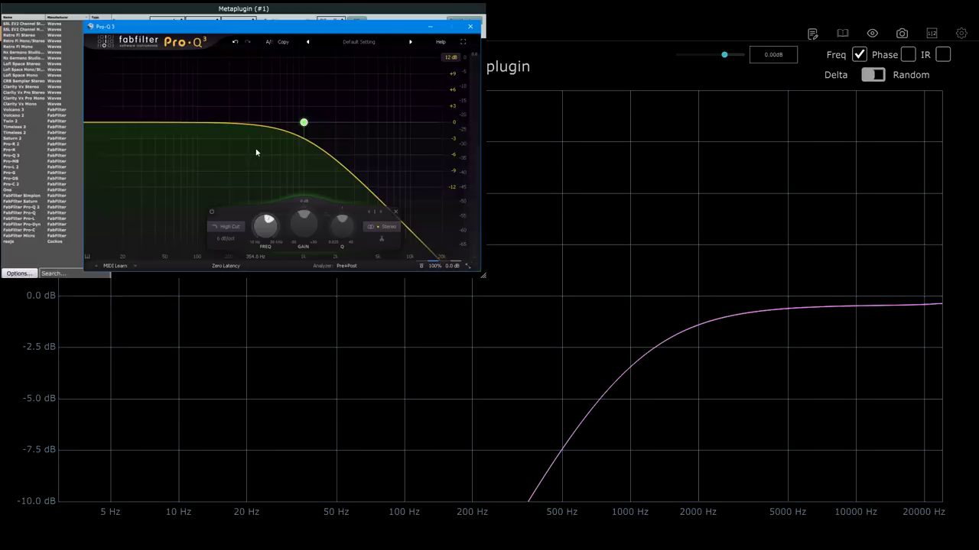
{"action": "mouse_move", "coordinate": [437, 267]}
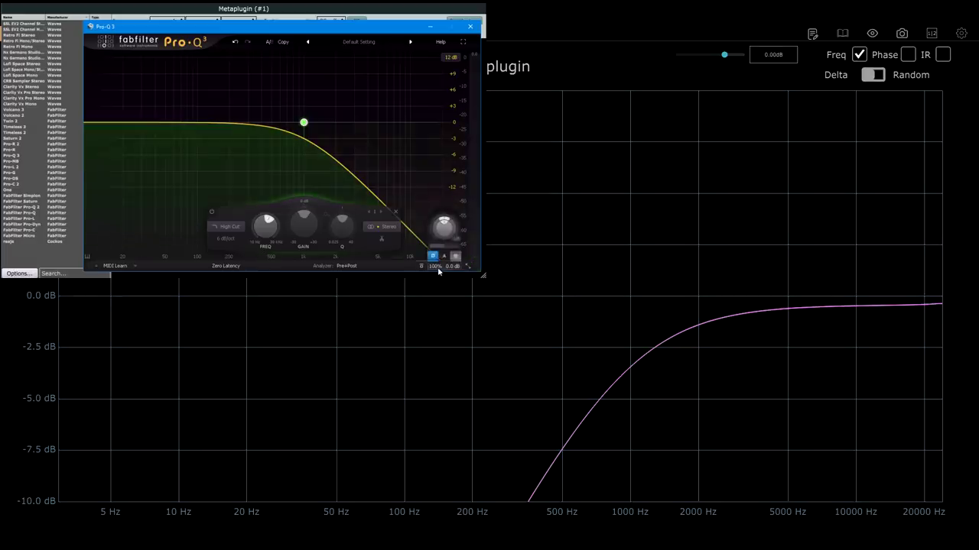
{"action": "left_click_drag", "start_coordinate": [445, 236], "coordinate": [459, 289]}
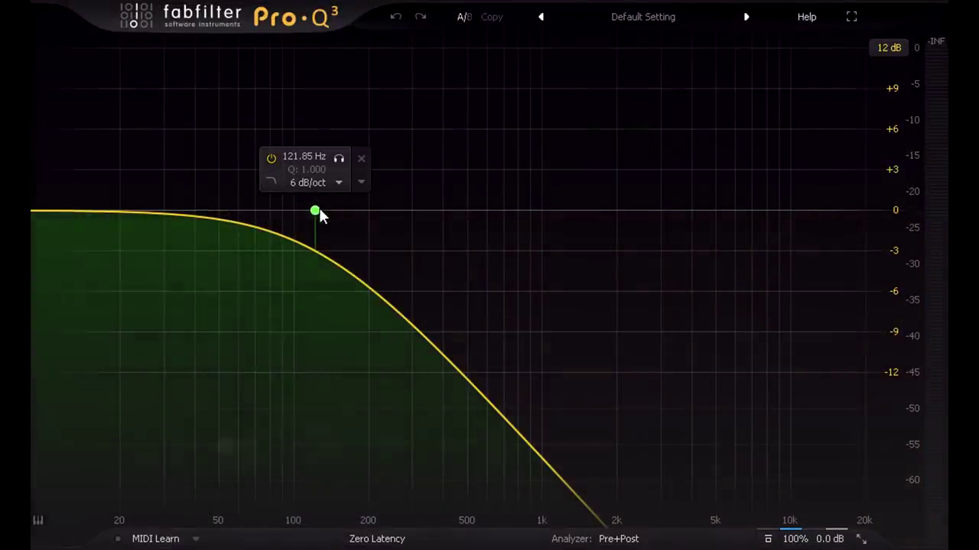
- Select the 6 dB/oct high cut band node to show its settings panel
{"action": "left_click", "coordinate": [315, 211]}
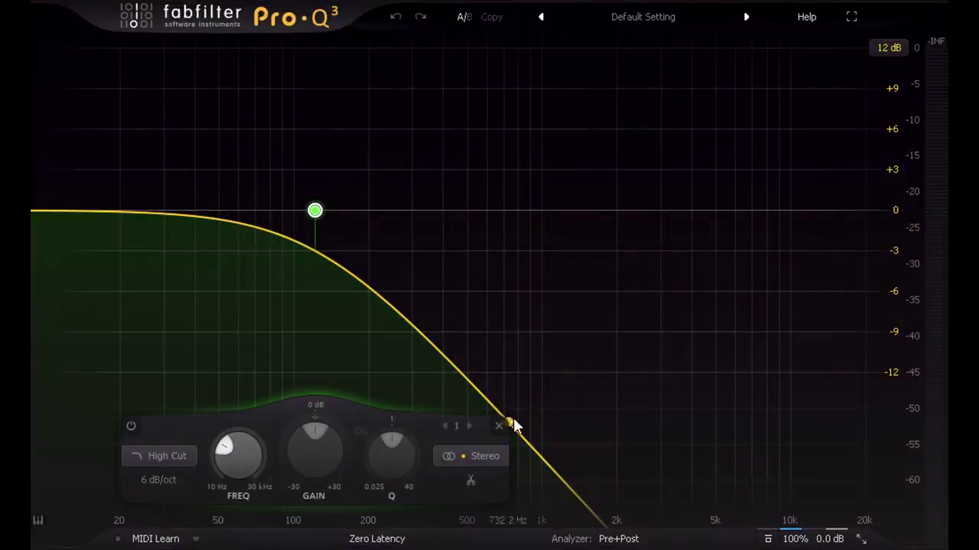
{"action": "mouse_move", "coordinate": [803, 540]}
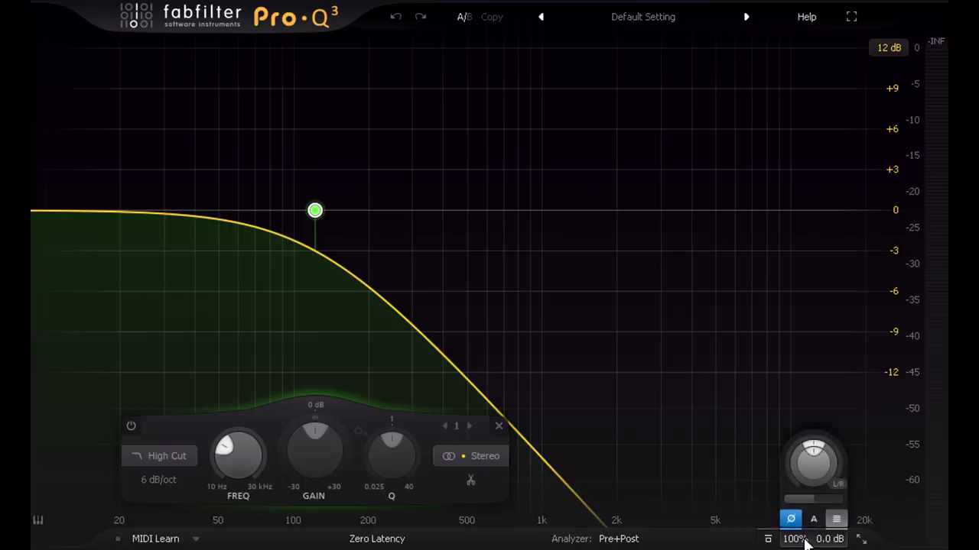